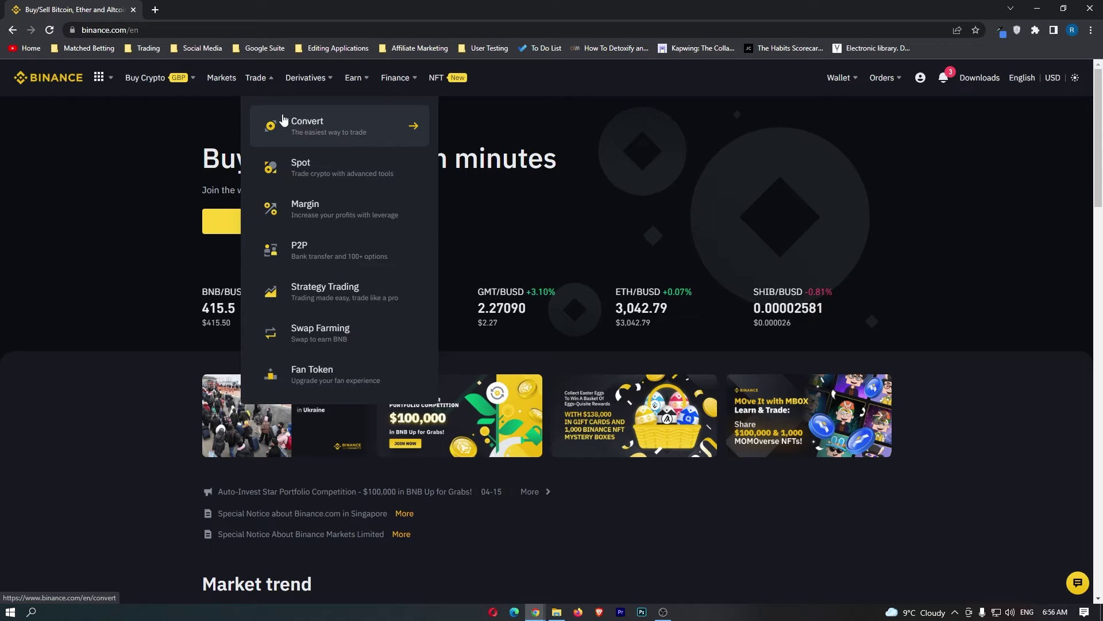
- Go to the Convert portal from the Trade menu and reach the USDT-to-BTC conversion form
left_click(306, 128)
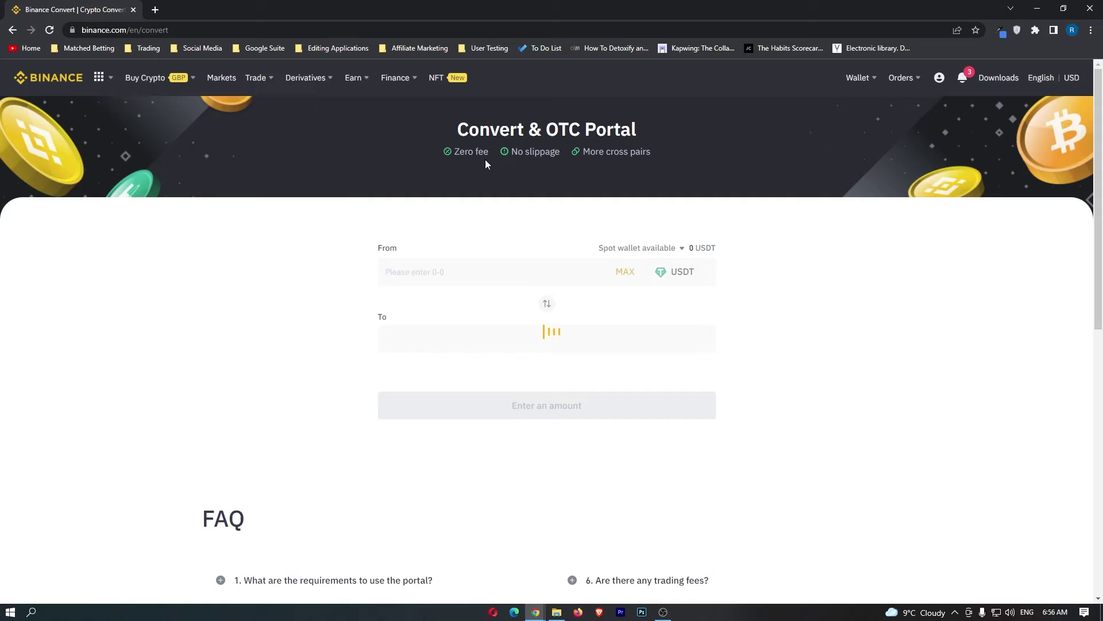
left_click_drag(460, 130, 621, 130)
left_click(666, 138)
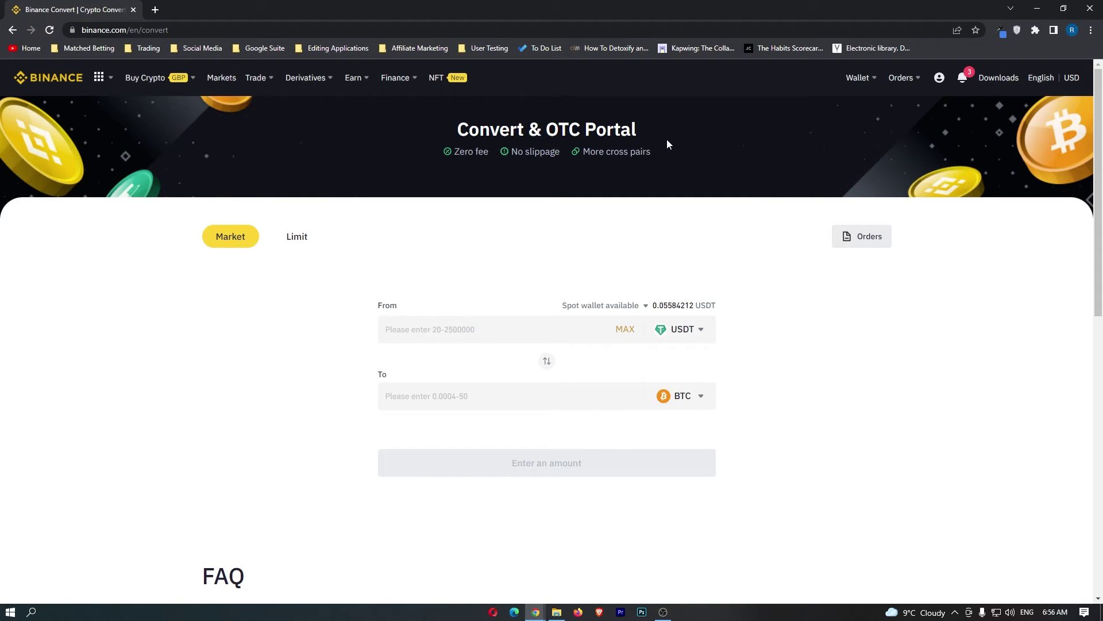
scroll(602, 198, "down", 2)
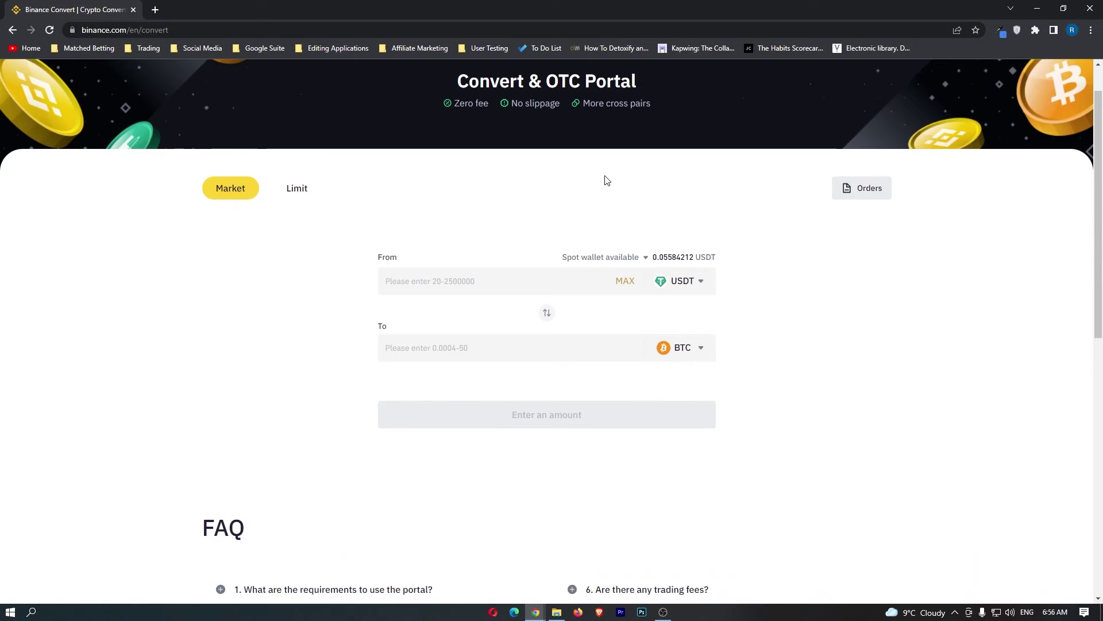
scroll(552, 198, "down", 1)
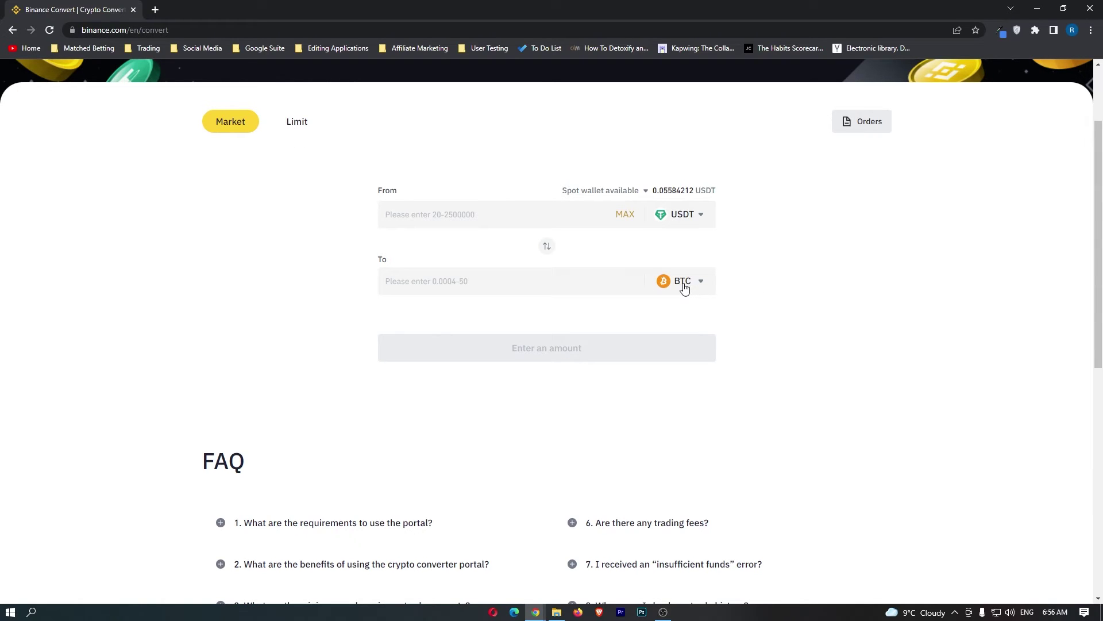
- Replace USDT with EUR in the From field, found by searching 'eur'
left_click(699, 218)
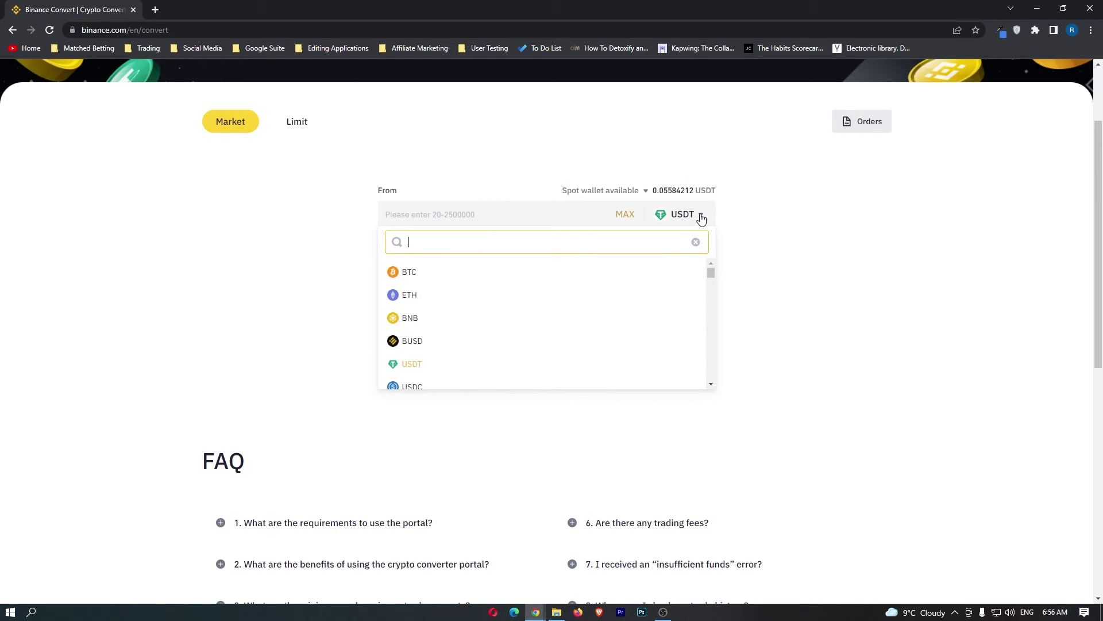
type("eur")
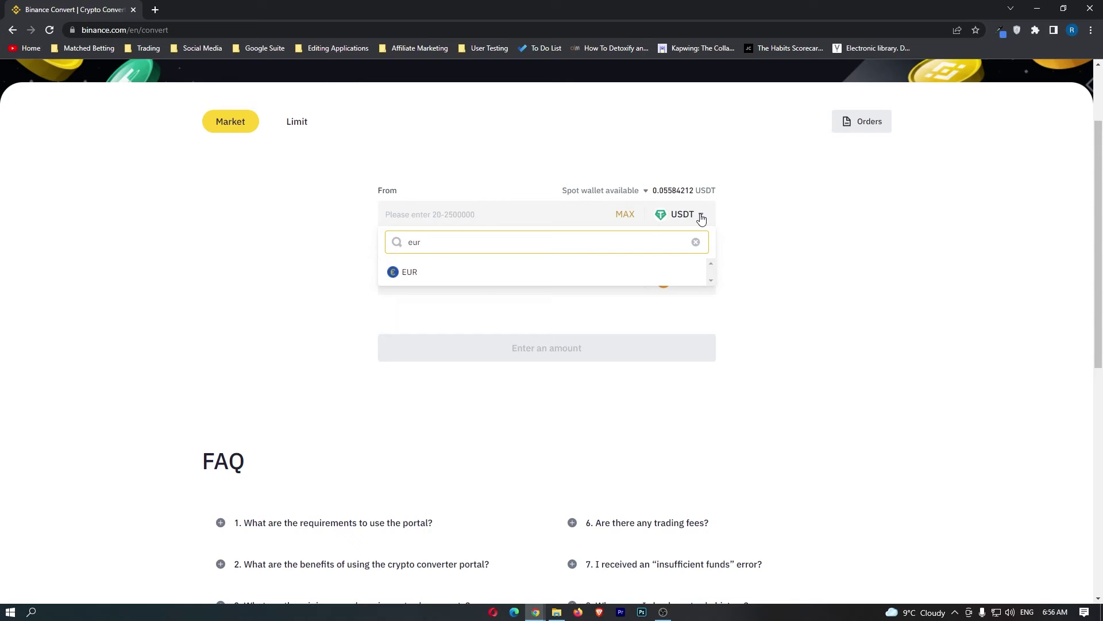
left_click(406, 274)
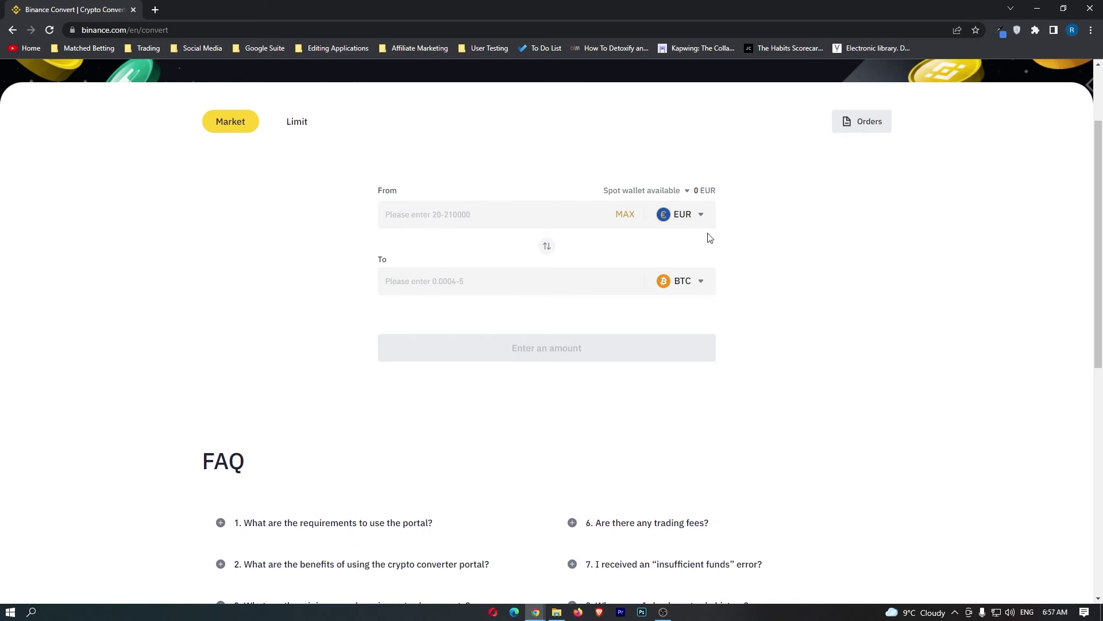
- Choose USDC as the To currency and enter 500 EUR, quoting about 539.28 USDC
left_click(700, 285)
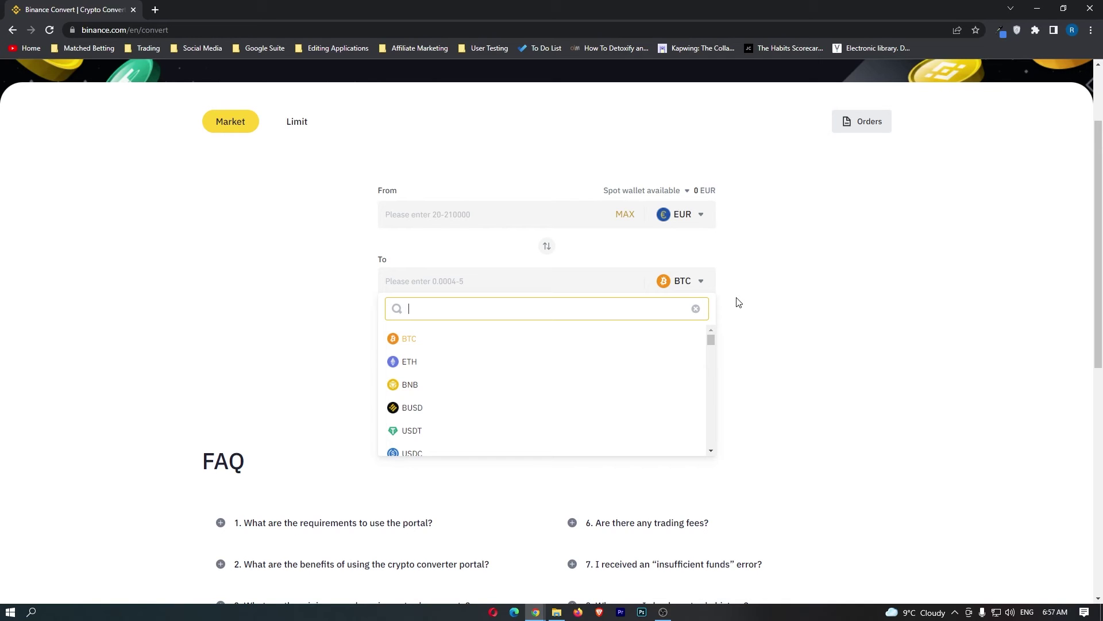
type("usdf")
key("BackSpace")
type("c")
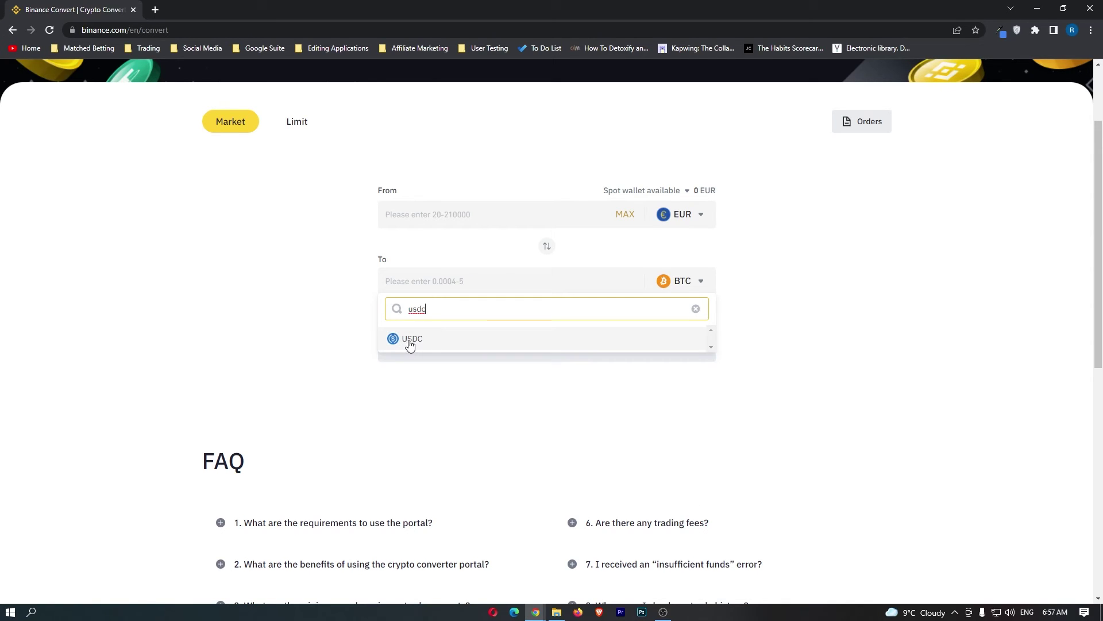
left_click(407, 338)
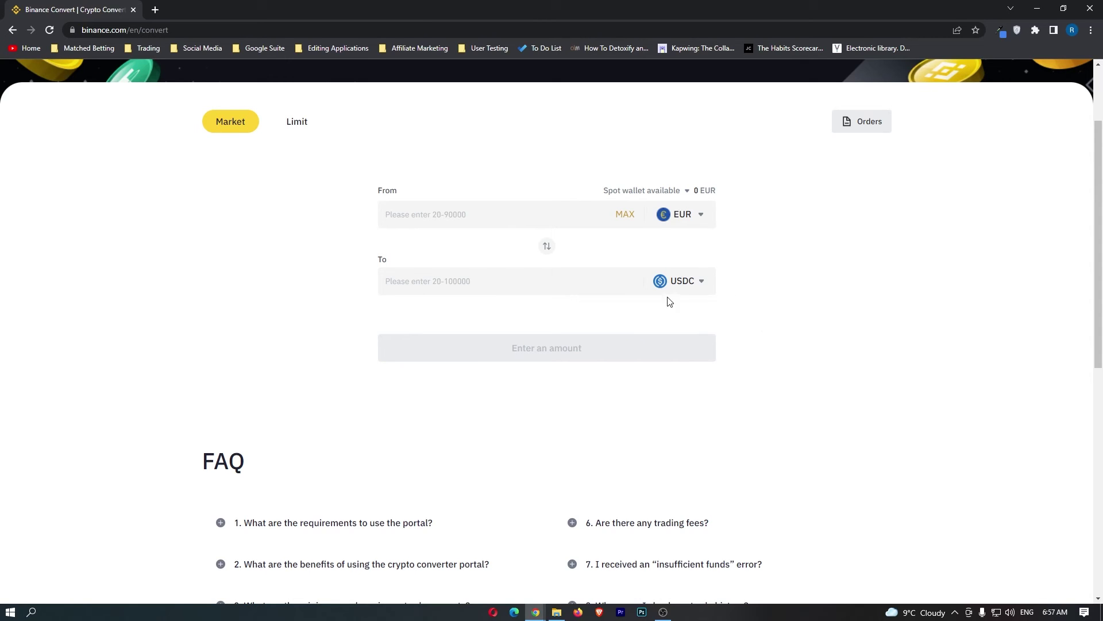
left_click(436, 219)
type("5")
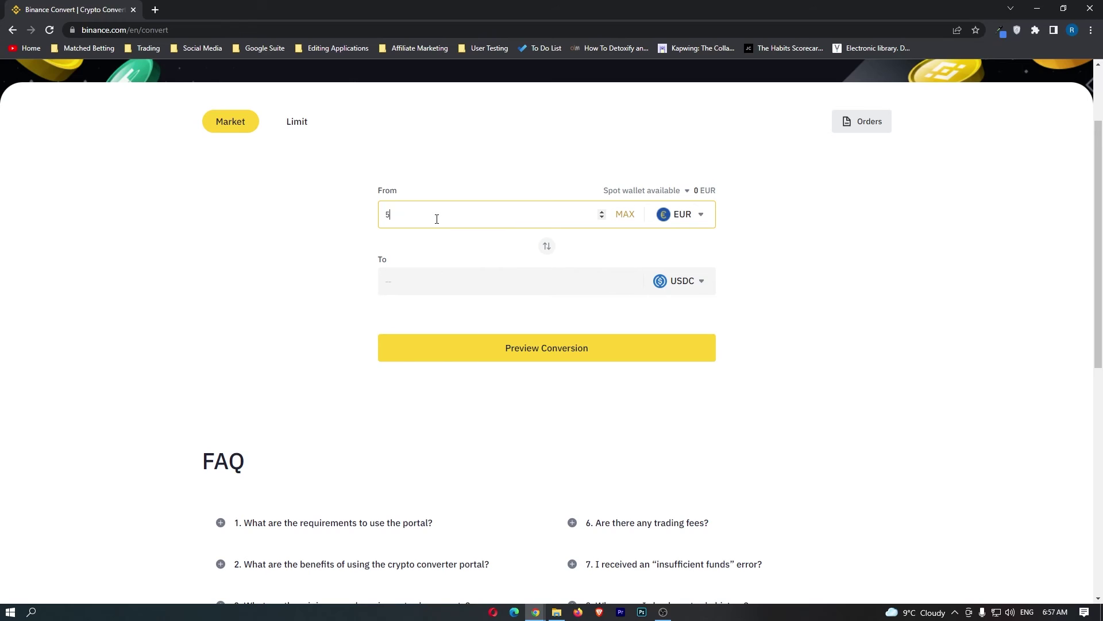
type("00")
left_click(881, 248)
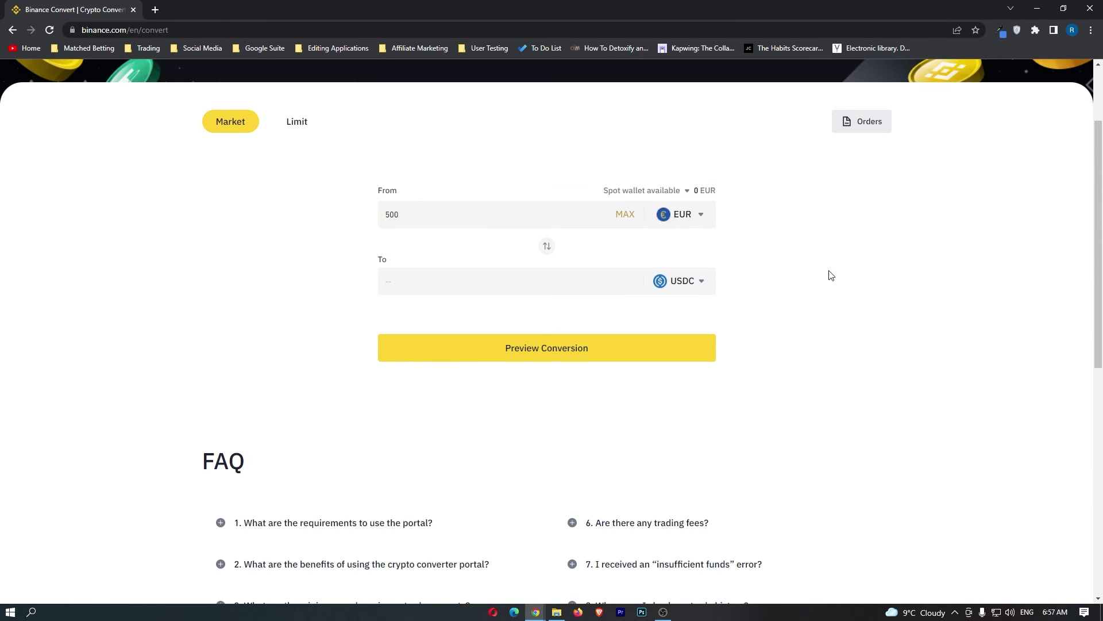
- Preview the conversion and highlight the 539.27922071 USDC 'You will receive' amount
left_click(586, 347)
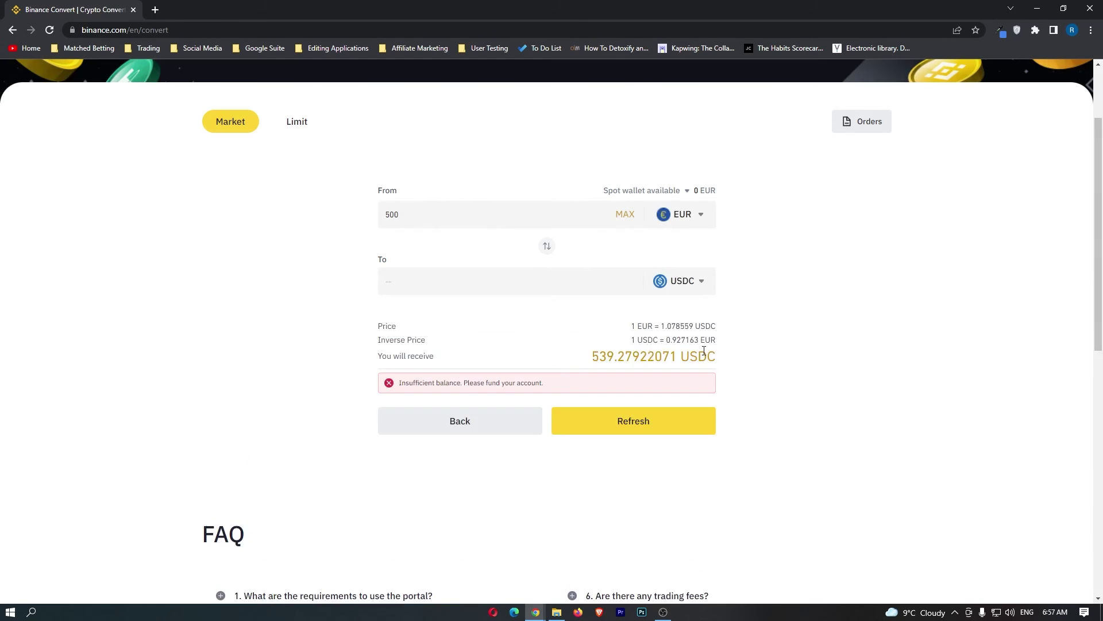
left_click_drag(584, 358, 723, 368)
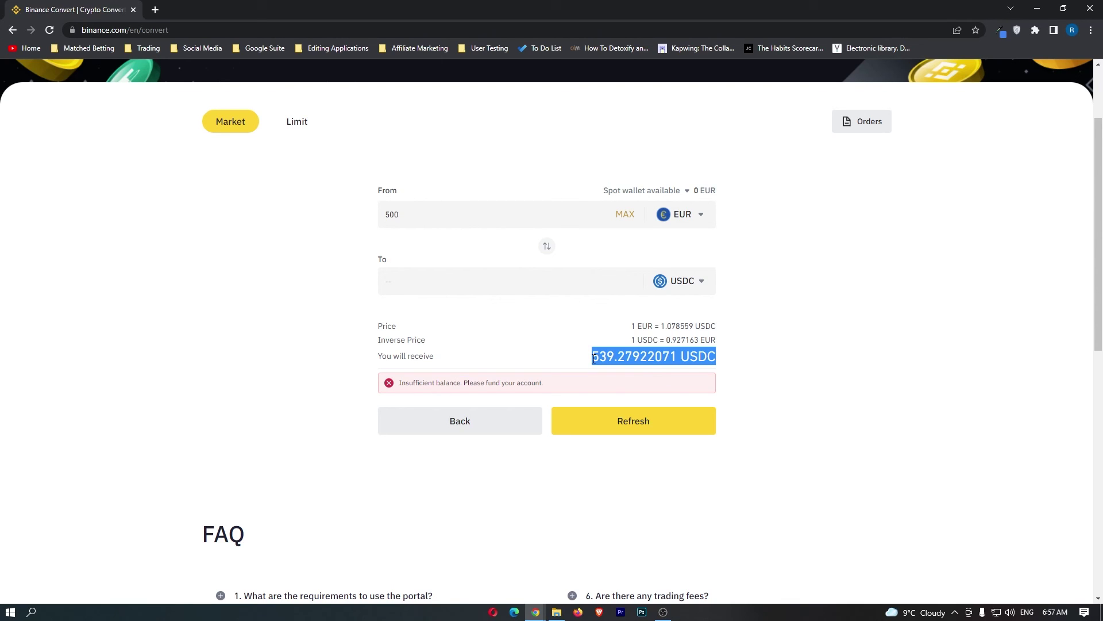
left_click(784, 343)
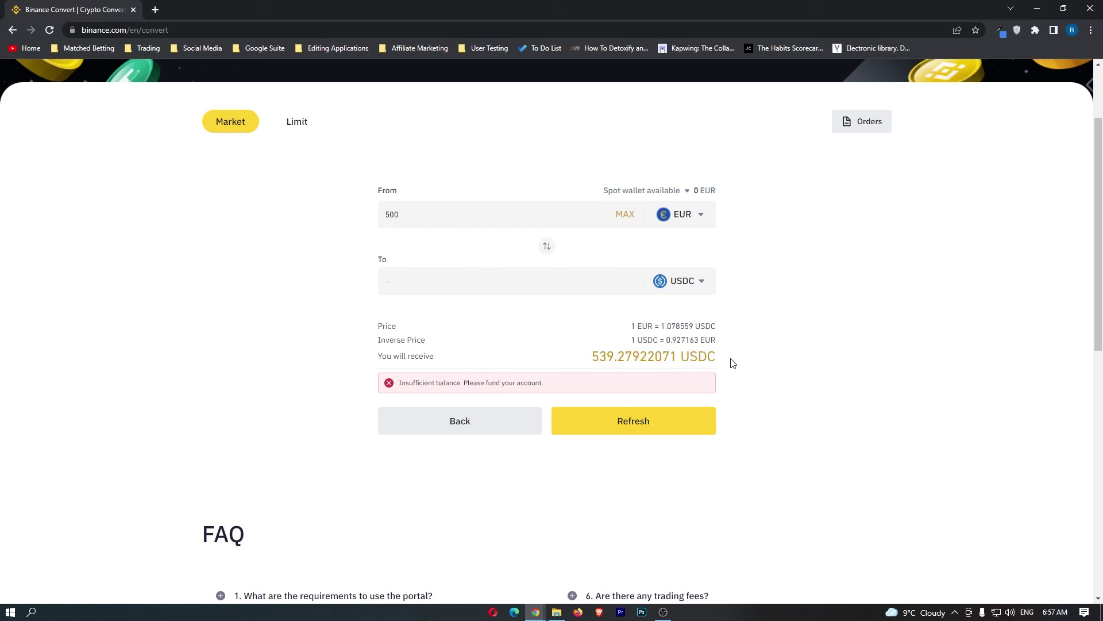
left_click_drag(731, 358, 569, 358)
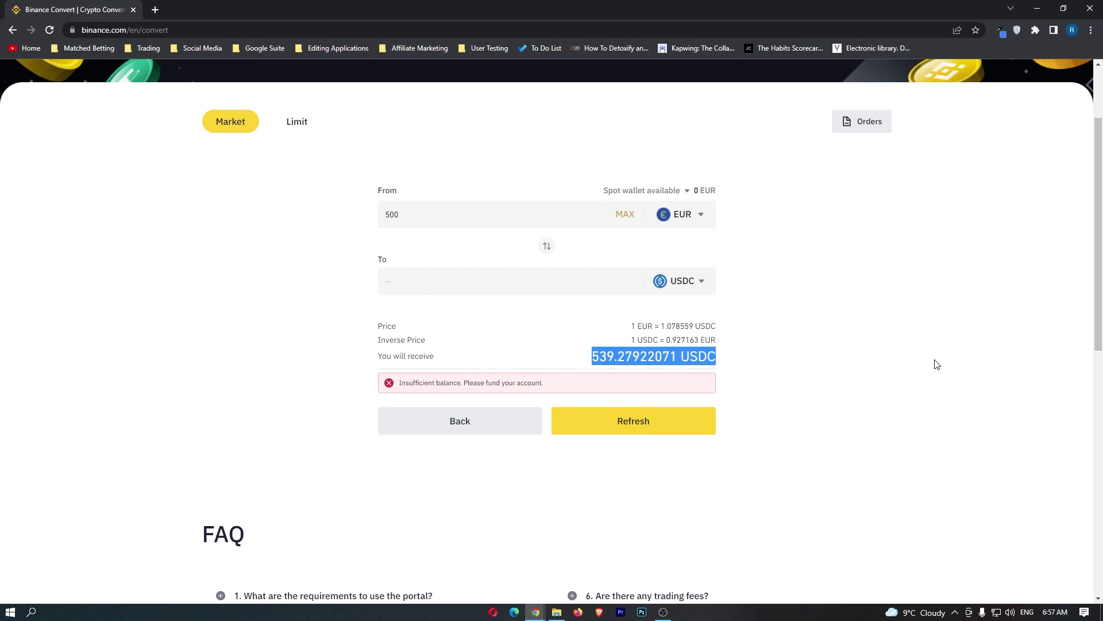
left_click(707, 397)
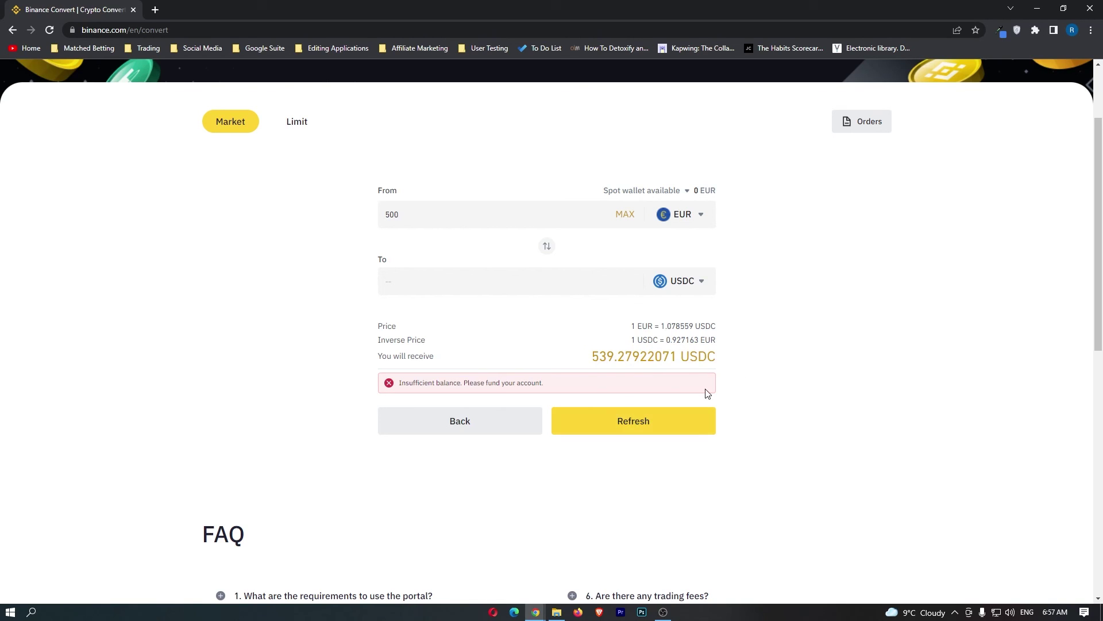